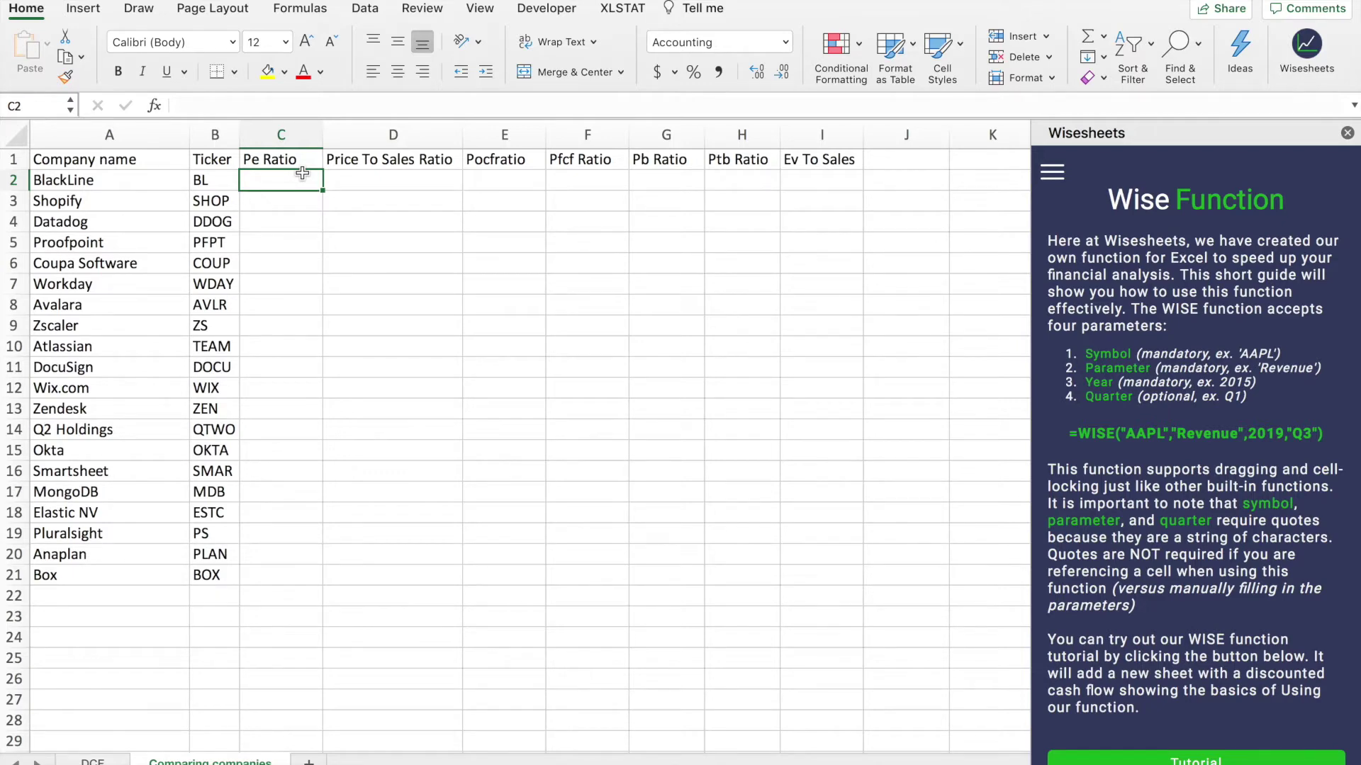
Enter =WISE($B3,C$1,2019) in C3, returning Shopify's 2019 Pe Ratio of (431.75)
left_click(284, 200)
type("=wi")
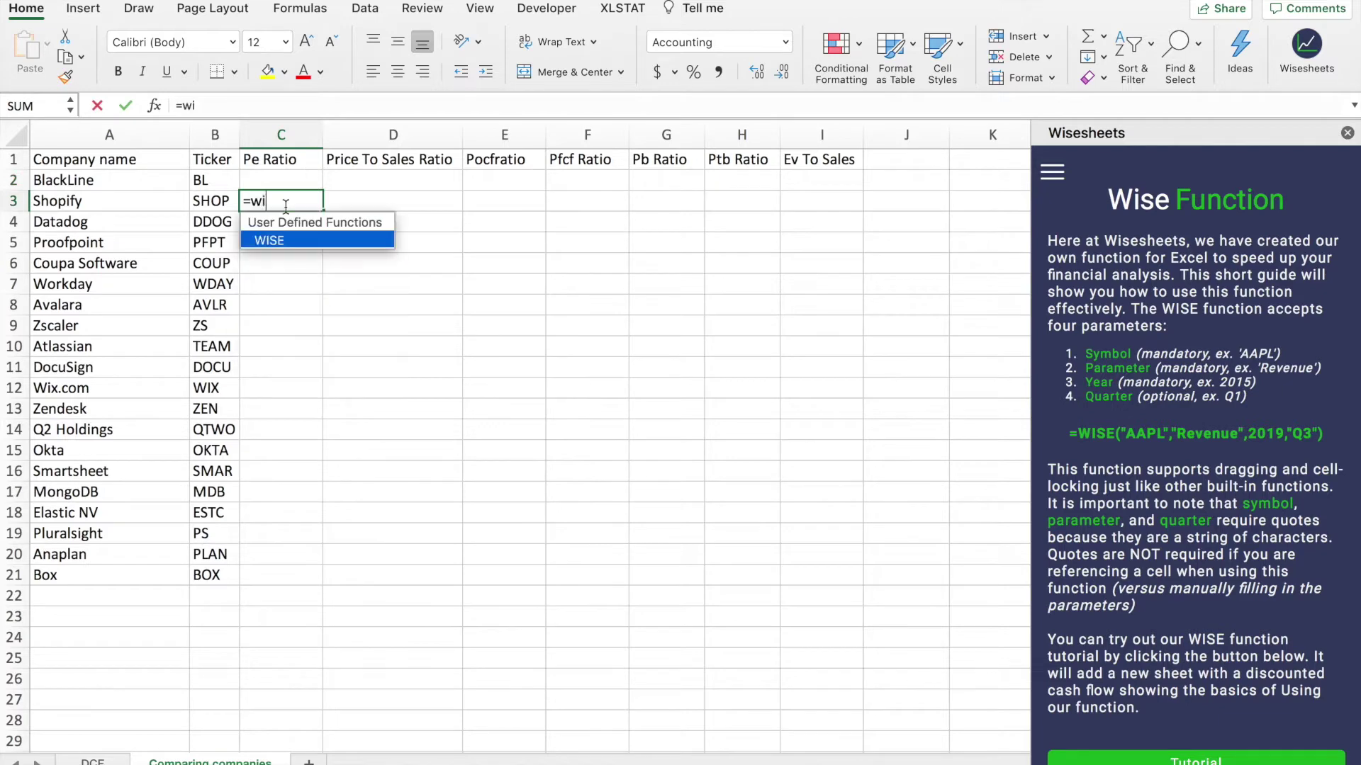
type("se")
key("Tab")
left_click(214, 203)
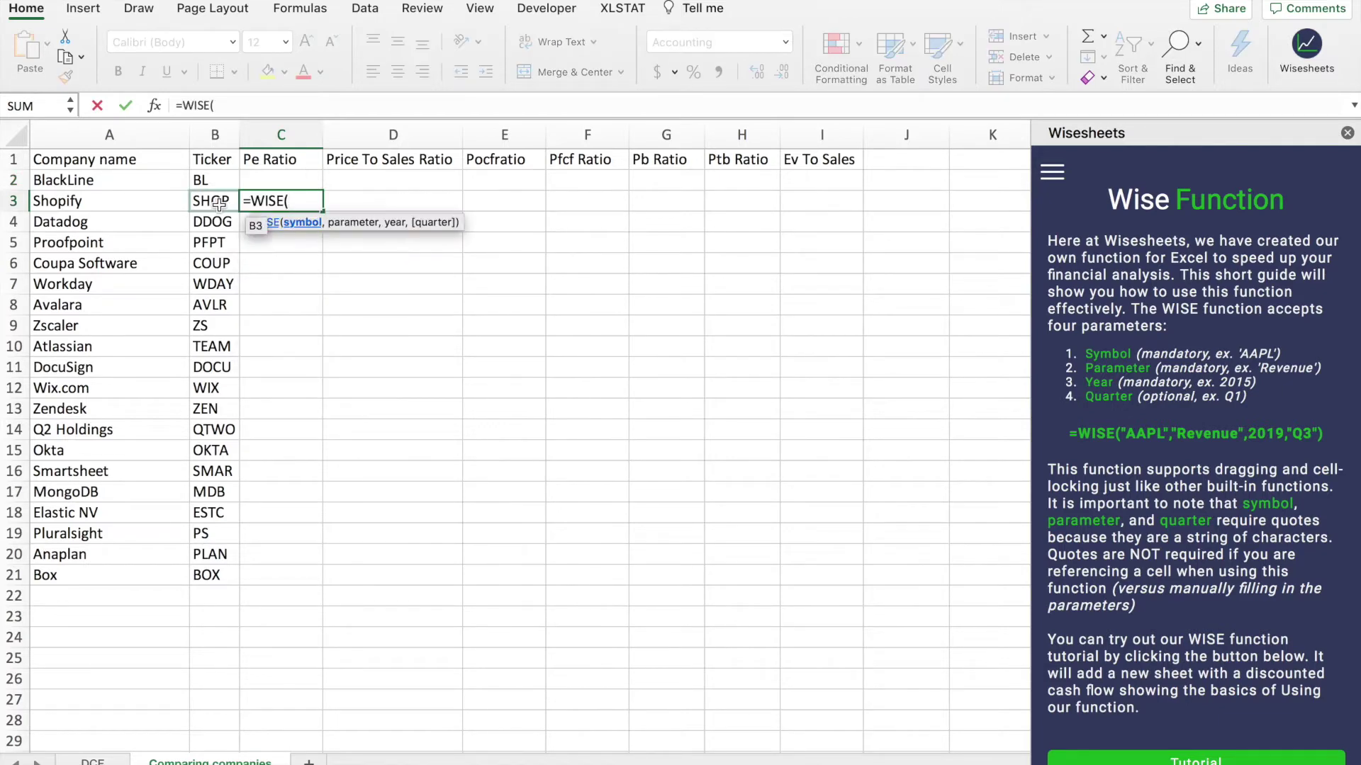
type("B3,")
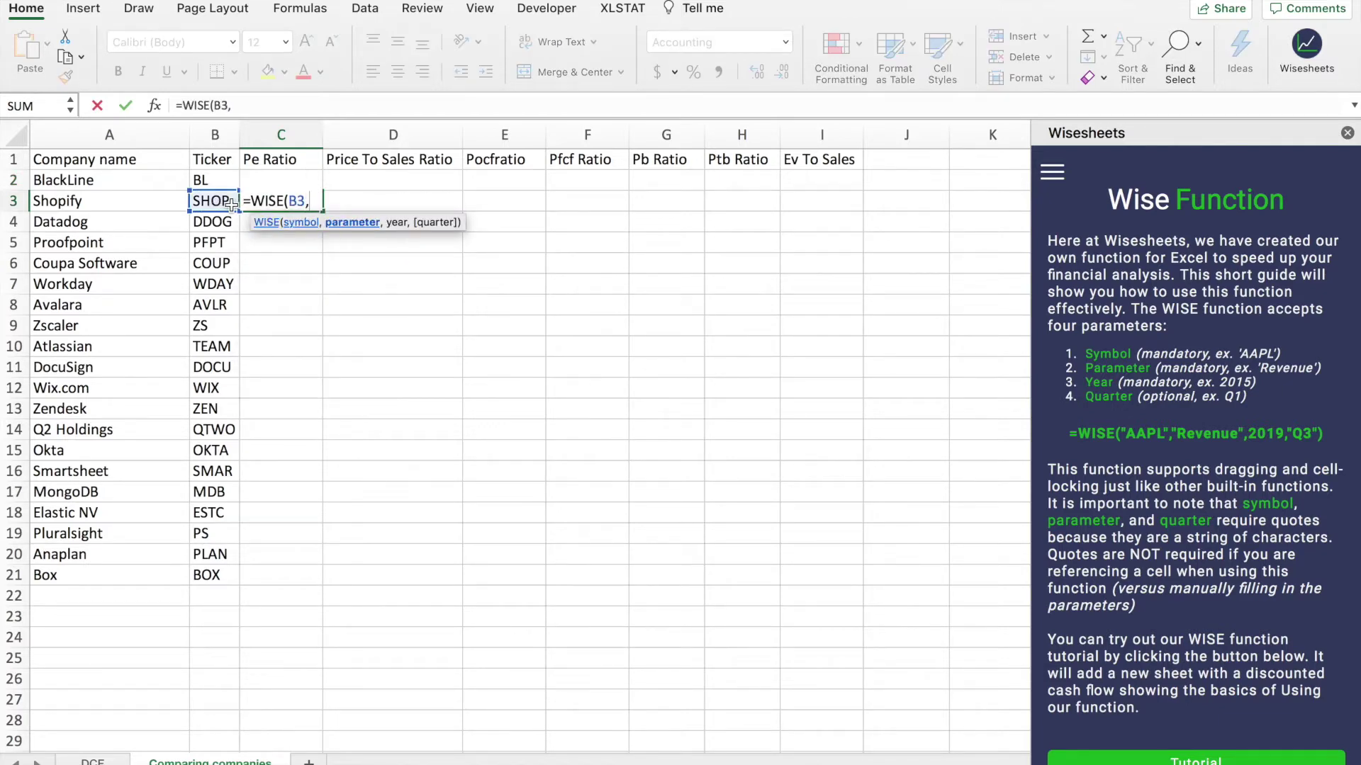
left_click(279, 160)
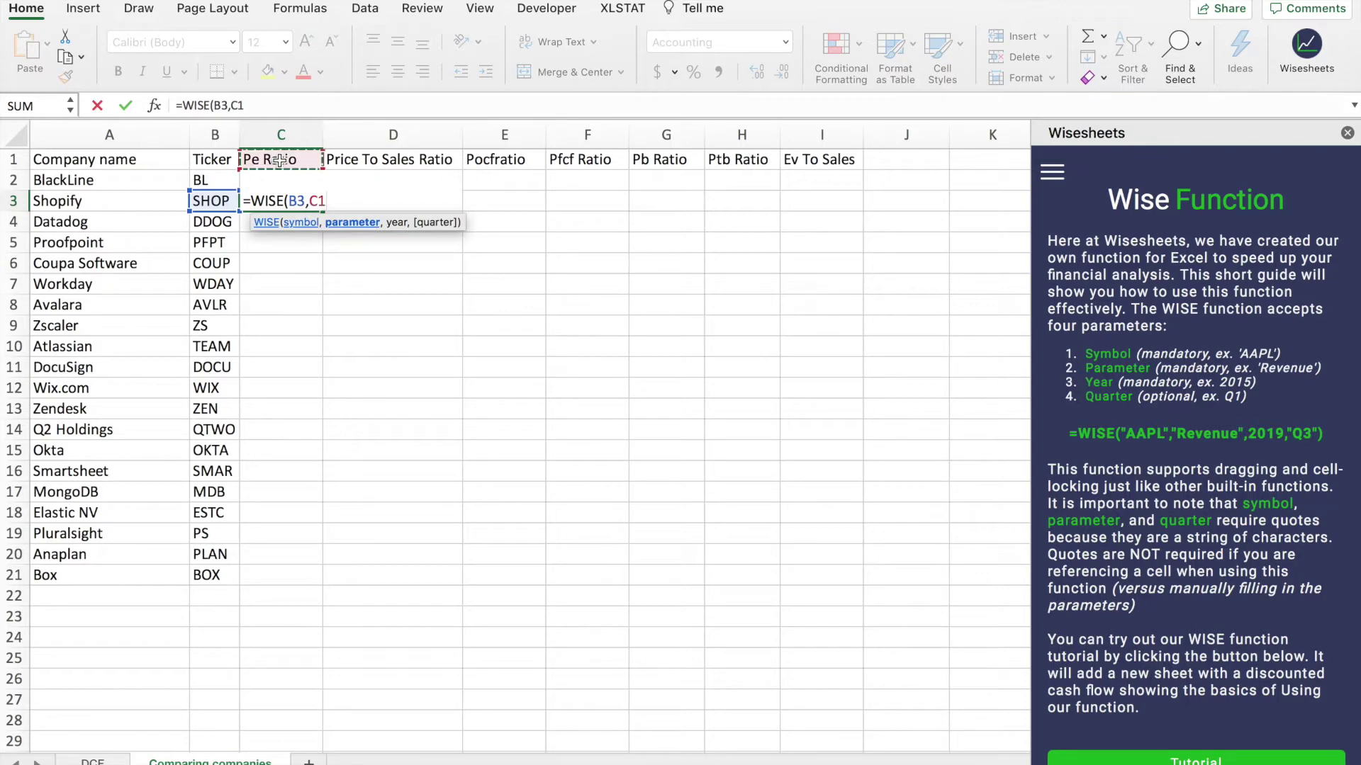
type(",")
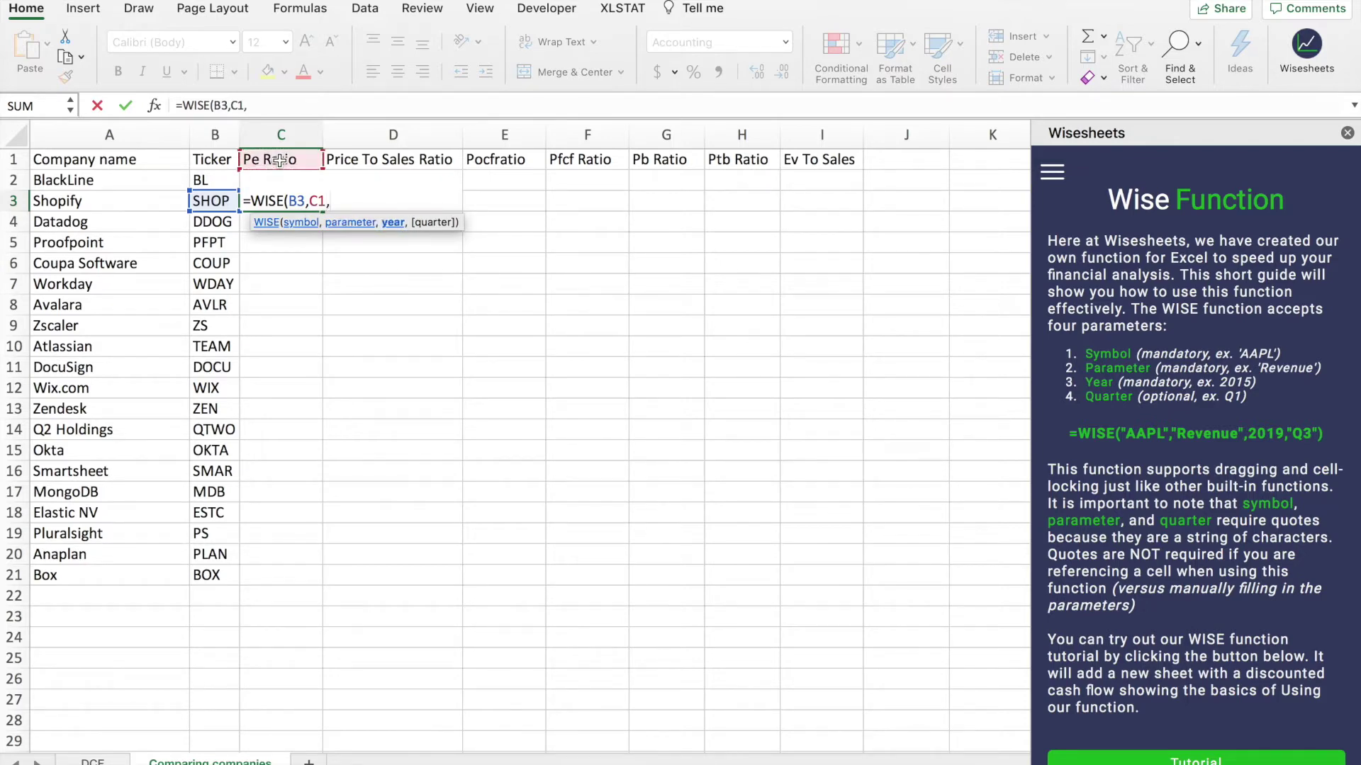
type("2019")
type(")")
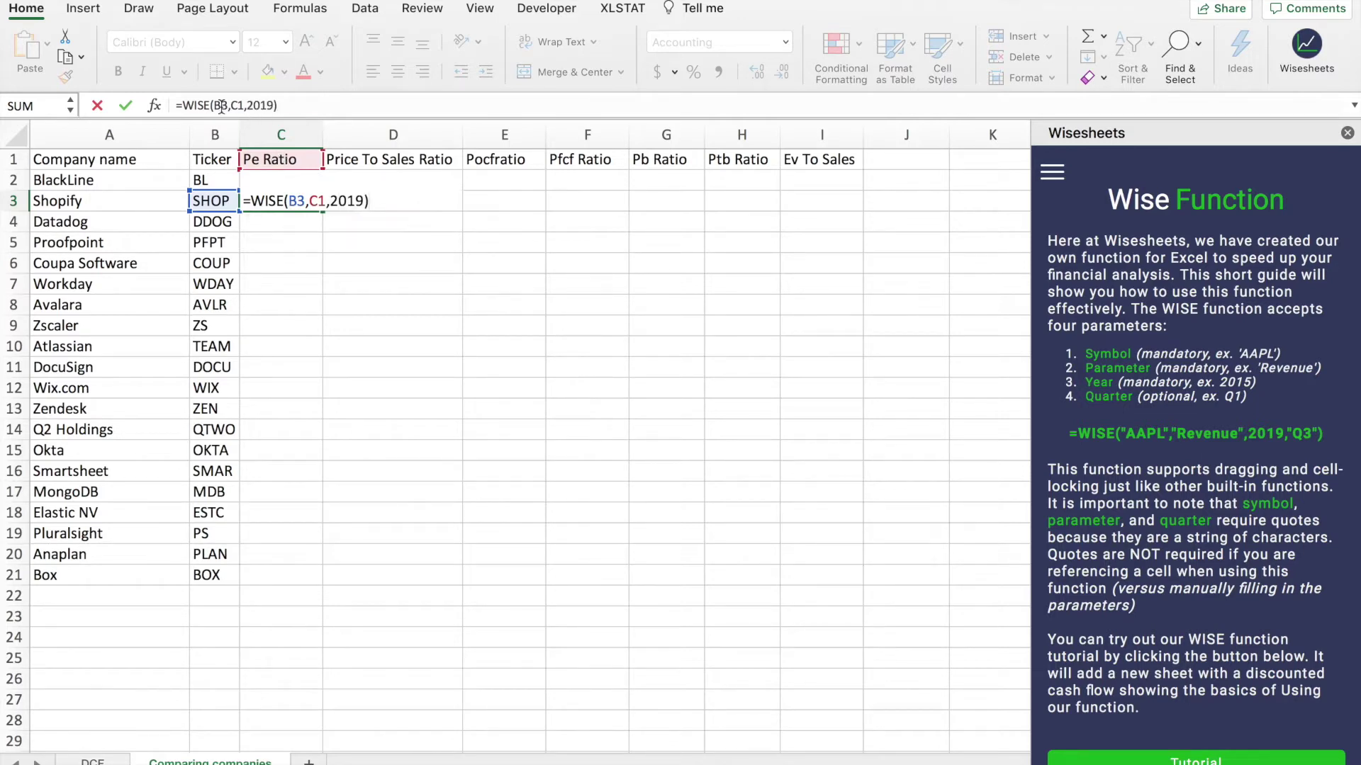
left_click(218, 105)
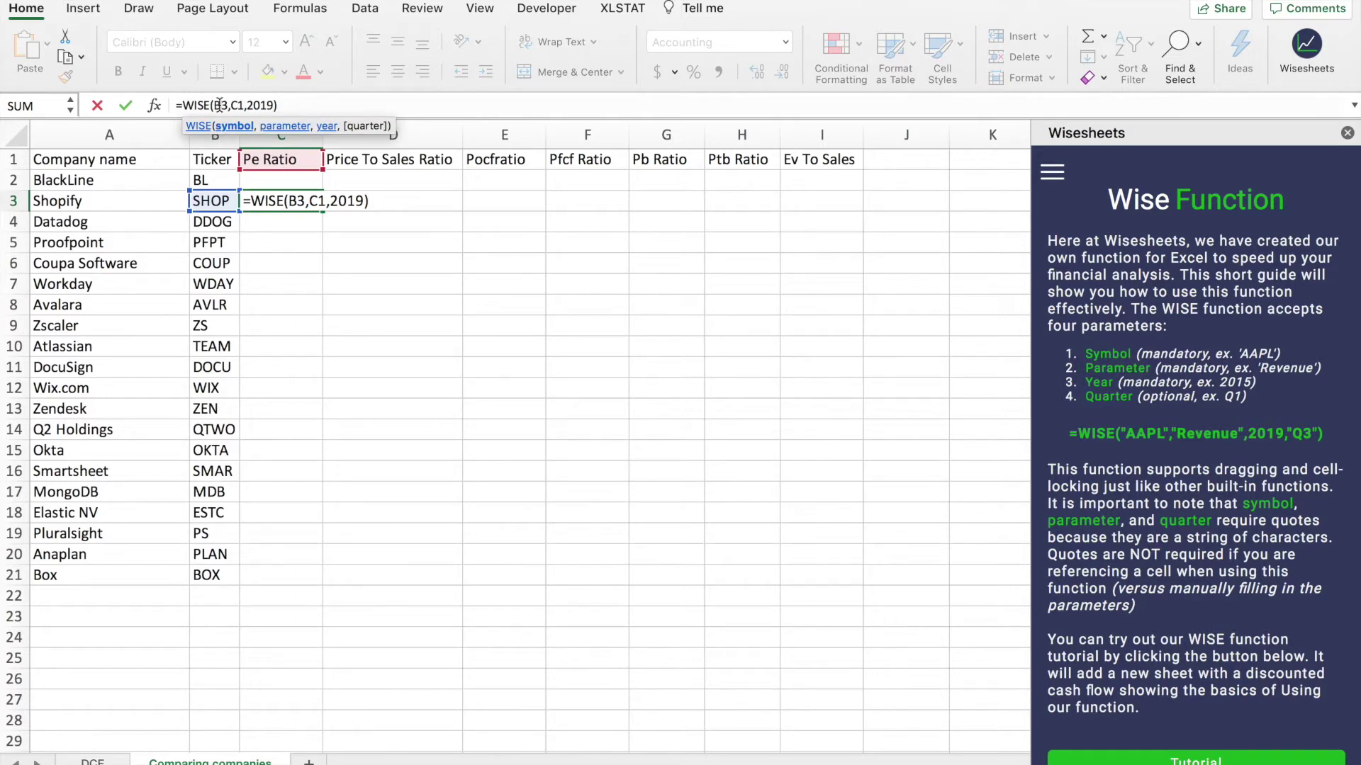
type("$")
key("Right")
key("Right")
key("Right")
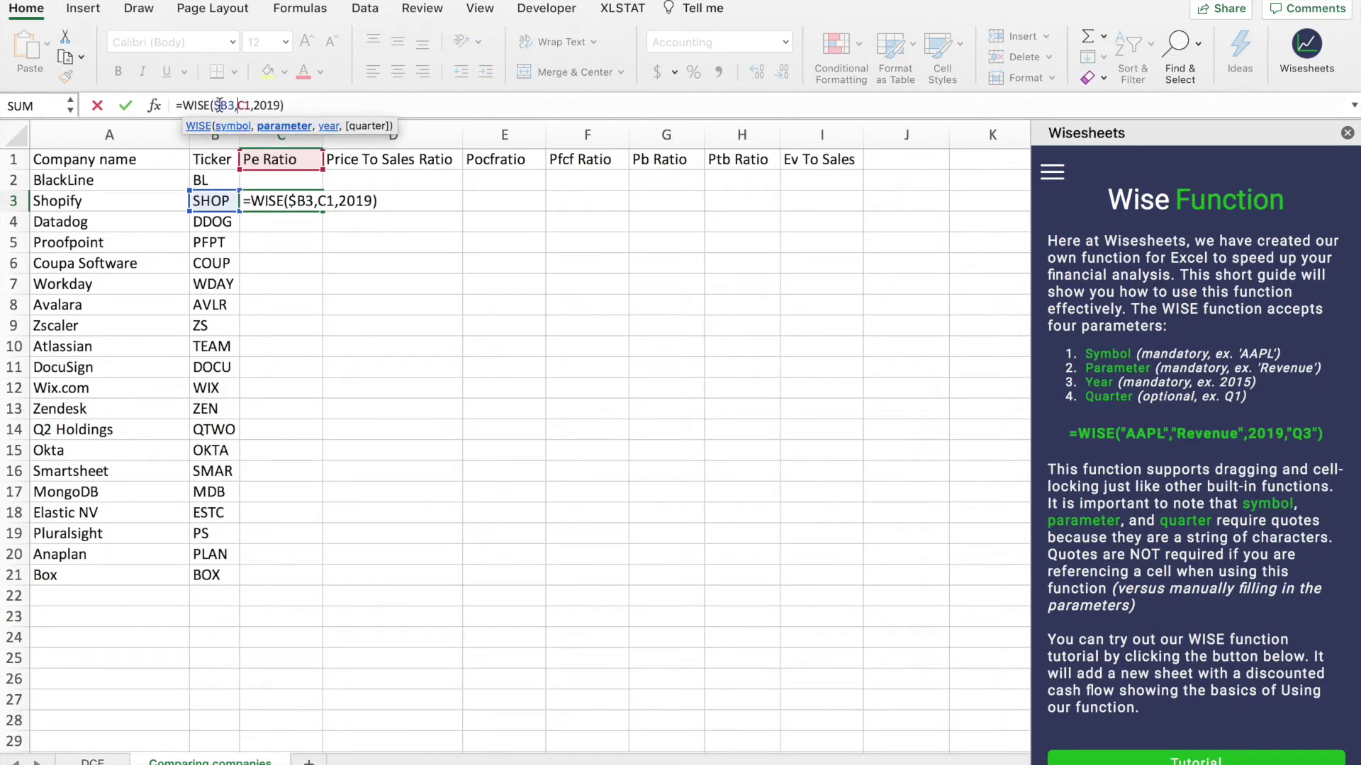
type("$")
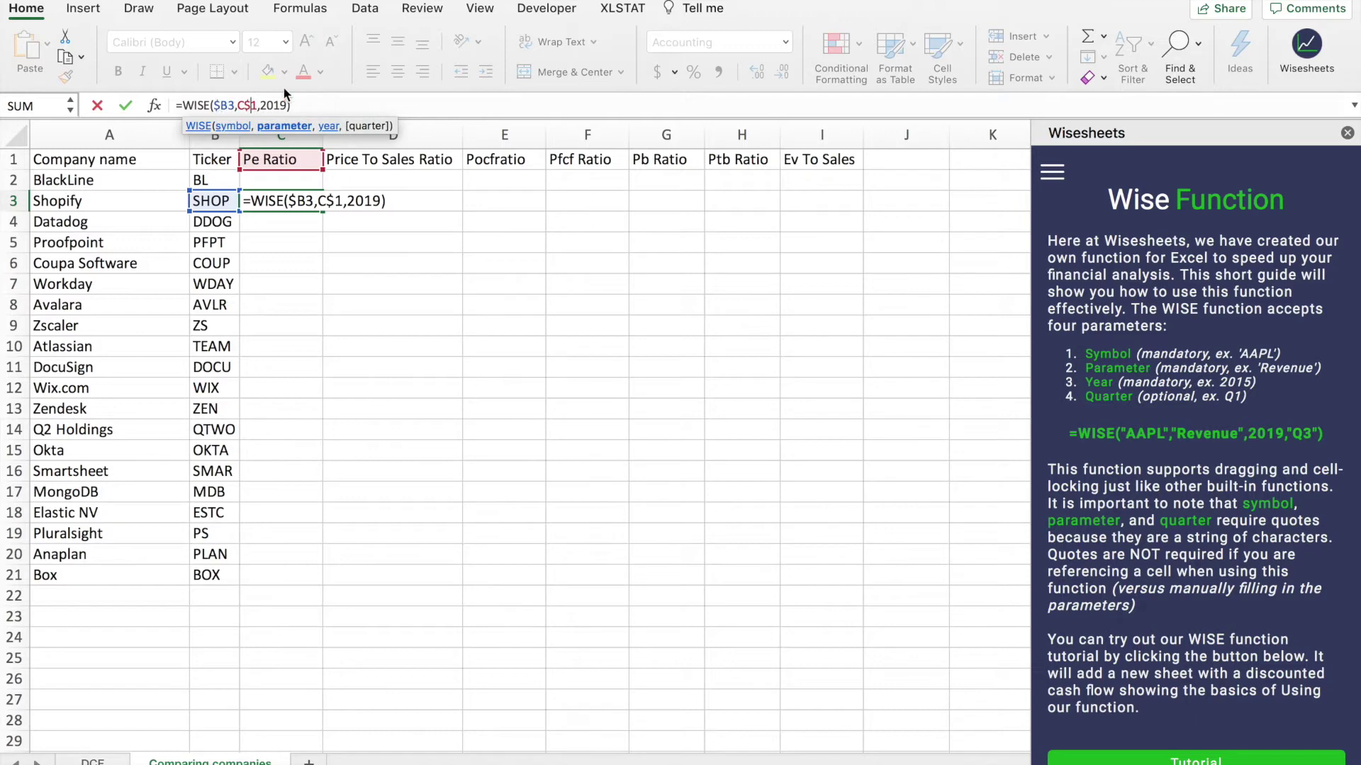
key("Return")
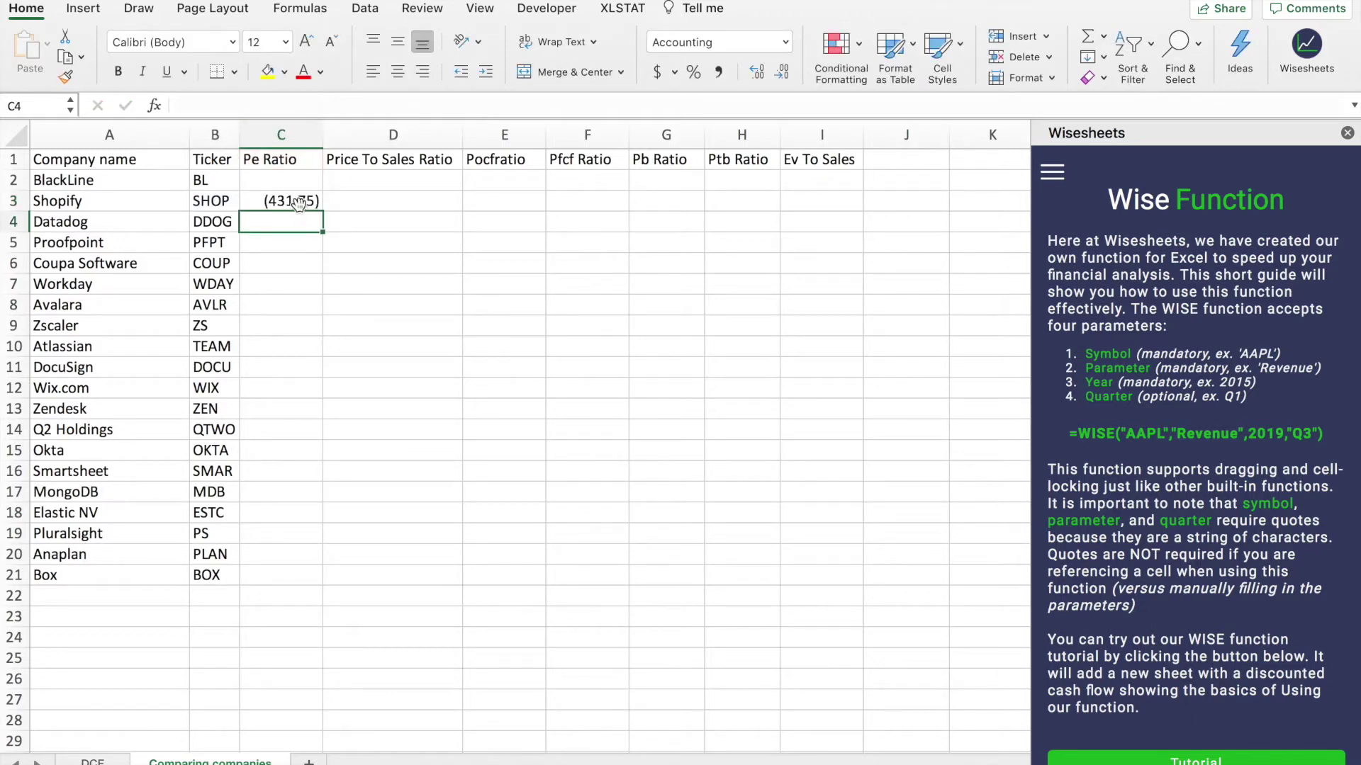
left_click(298, 202)
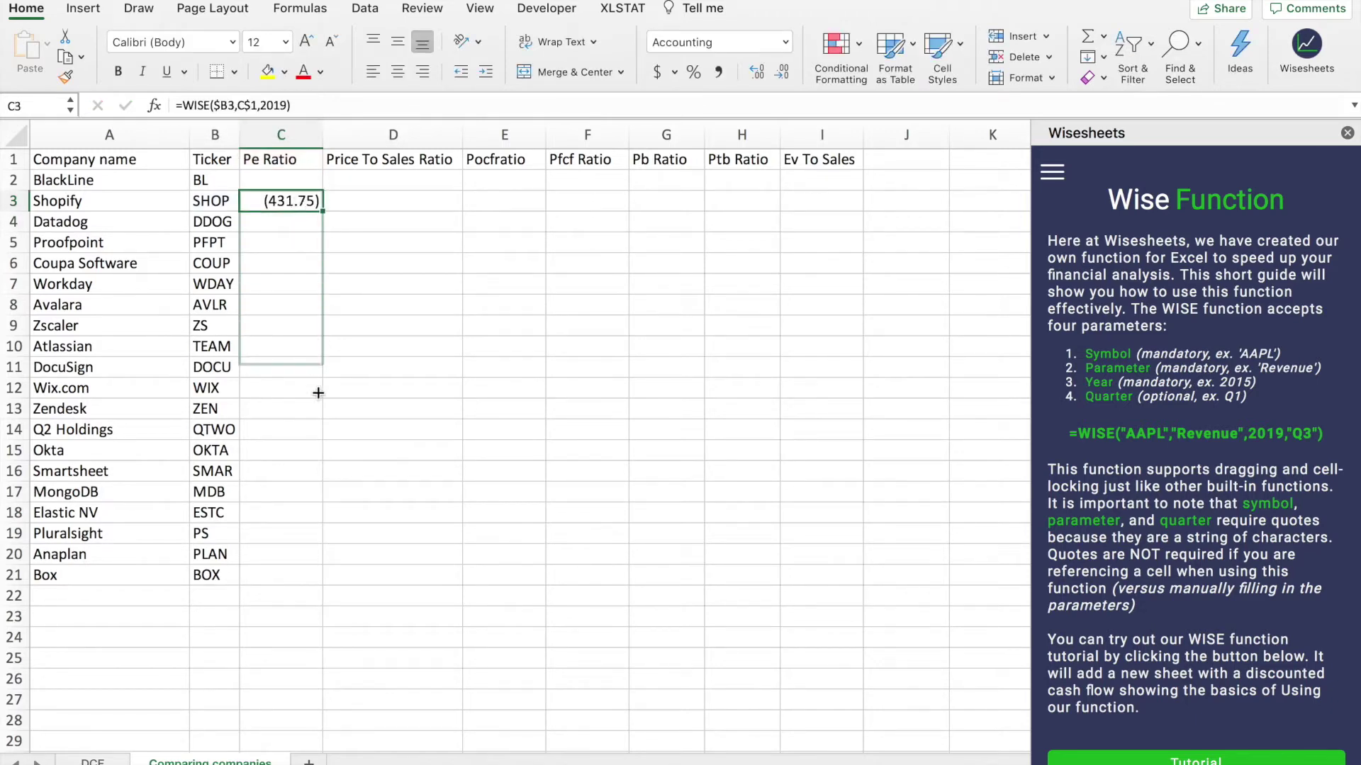
Copy the Pe Ratio formula down to Box, across to Ev To Sales, and into BlackLine's row
mouse_move(321, 214)
left_mouse_down()
mouse_move(309, 580)
mouse_move(836, 580)
left_mouse_up()
left_click(290, 198)
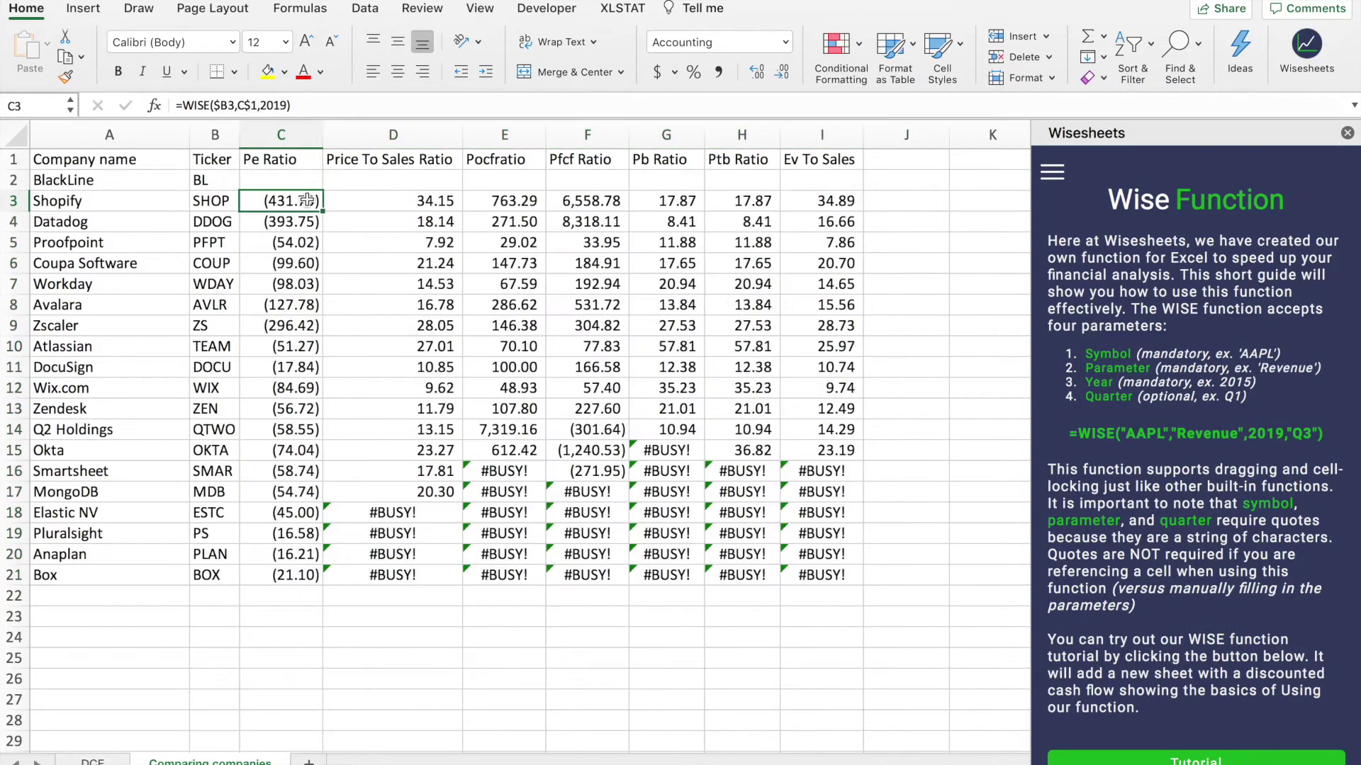
left_click_drag(323, 212, 840, 194)
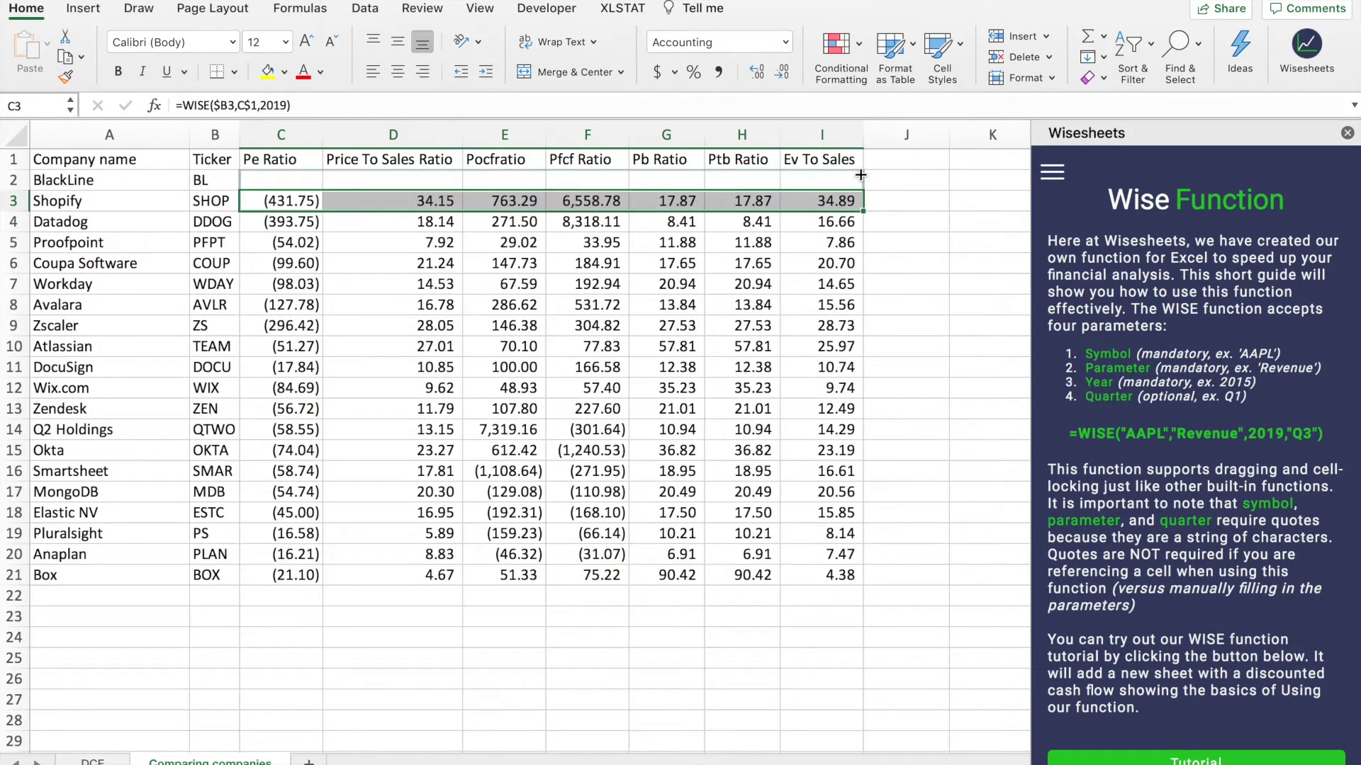
left_click_drag(863, 189, 863, 181)
left_click(949, 262)
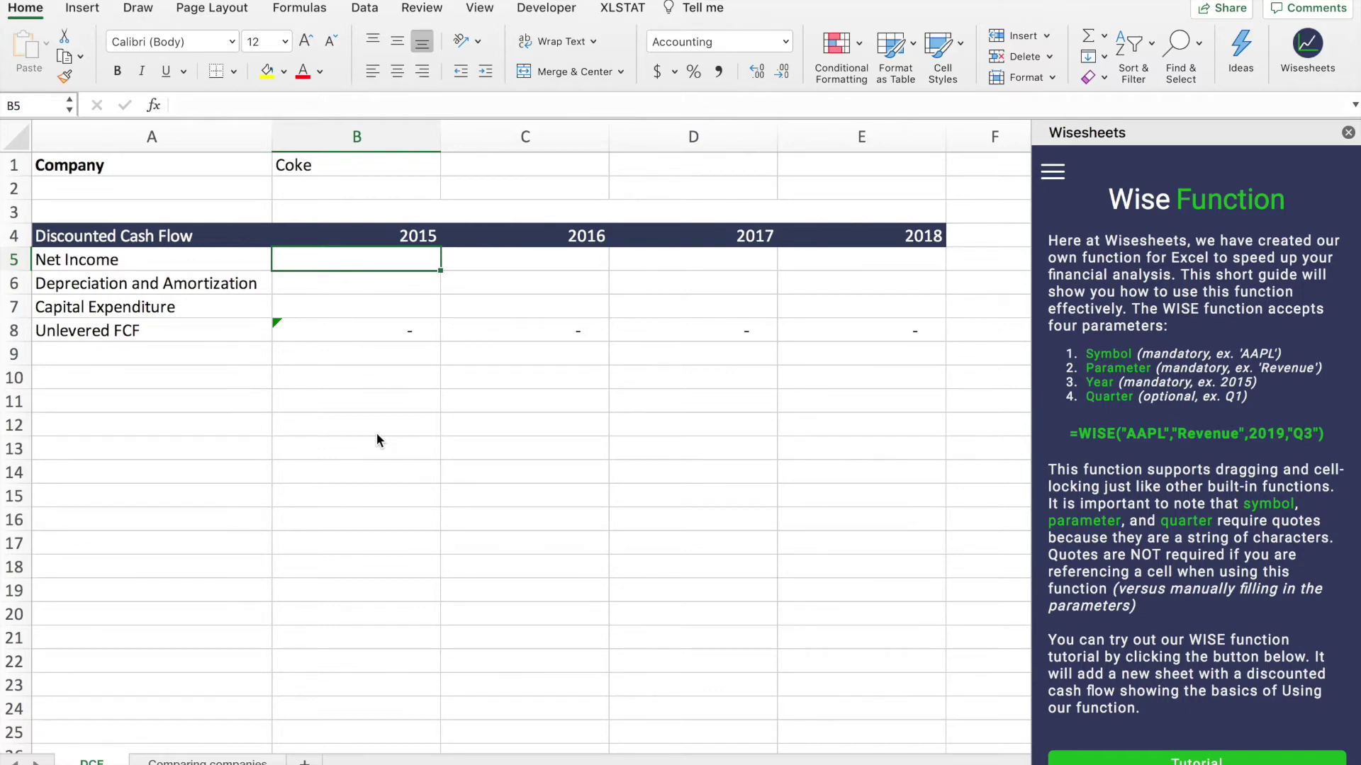
Enter =WISE($B$1,$A5,B$4) in B5, returning Coke's 2015 Net Income of 59,002,000.00
left_click_drag(185, 259, 183, 303)
left_click(195, 332)
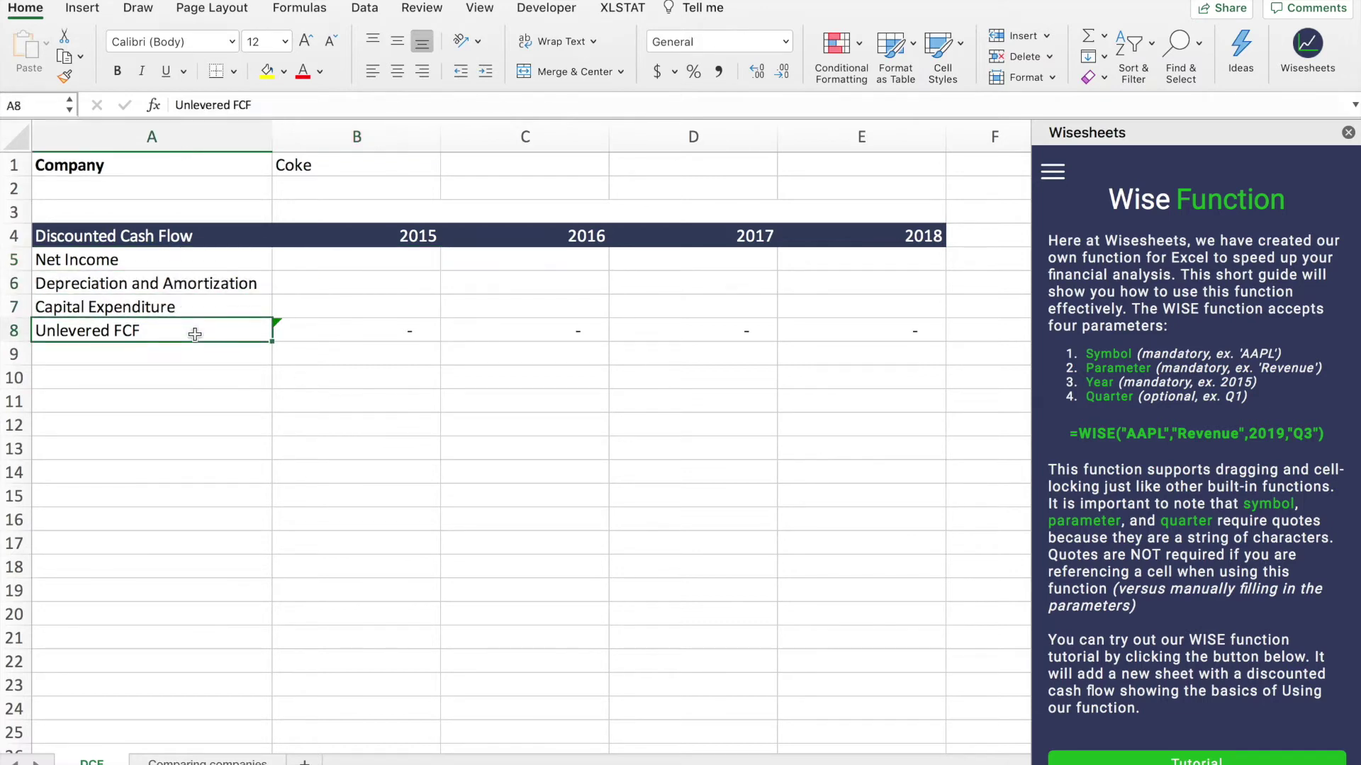
left_click(357, 266)
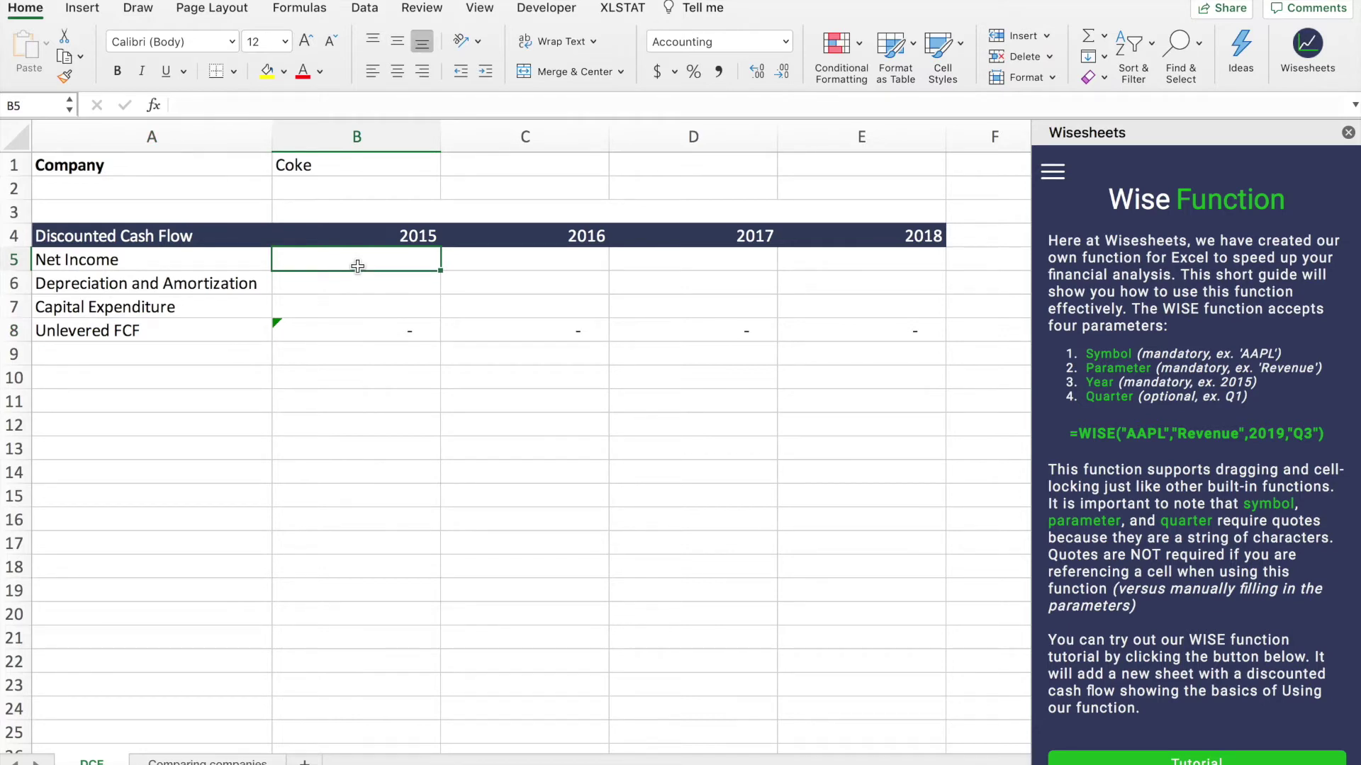
type("=")
type("wise")
key("Tab")
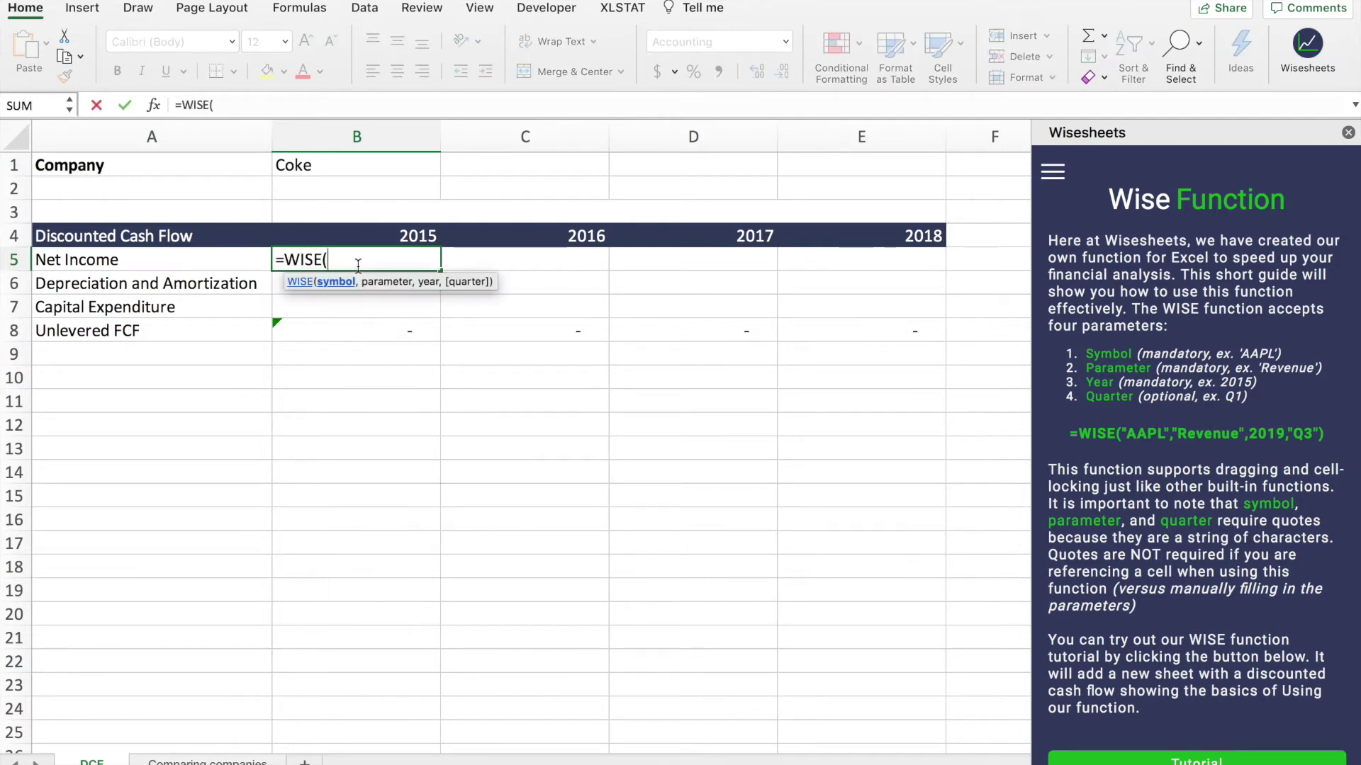
left_click(325, 169)
type(",")
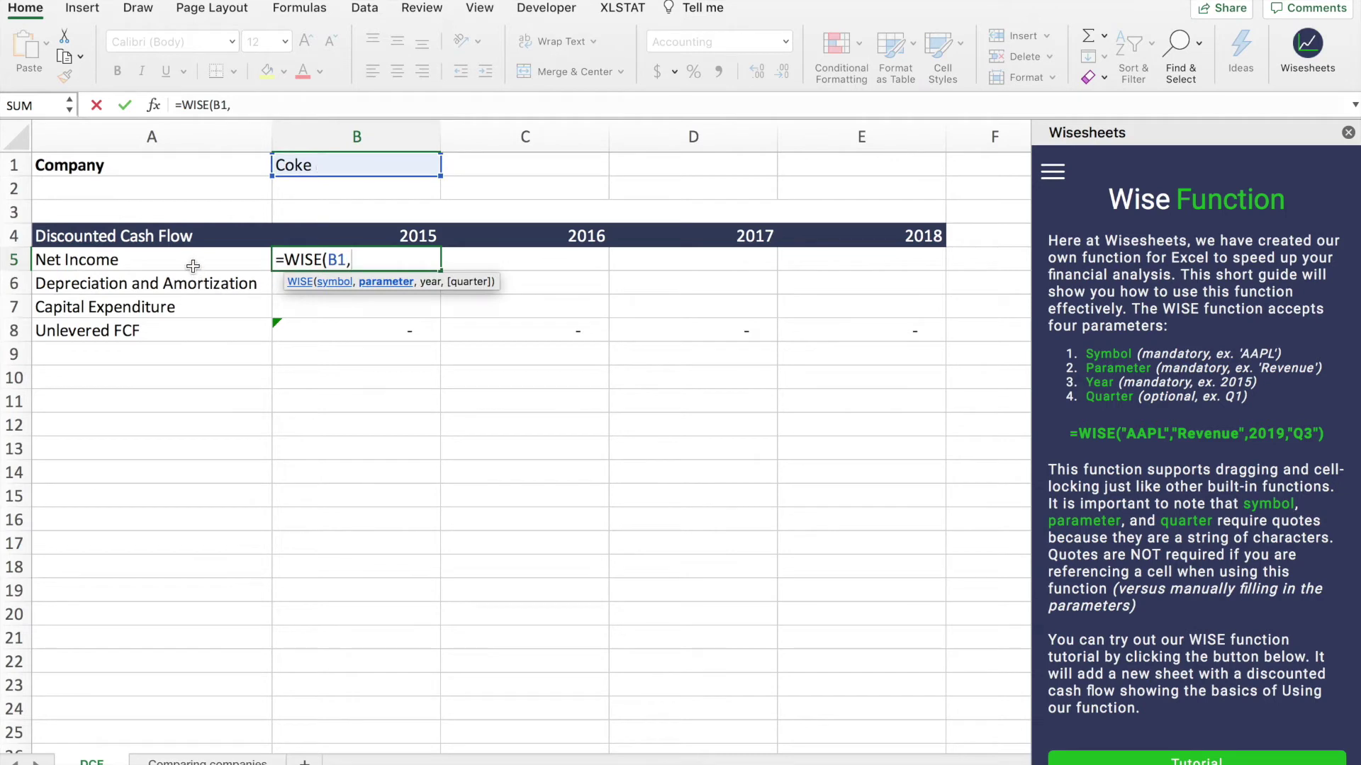
left_click(194, 266)
type(",")
left_click(411, 241)
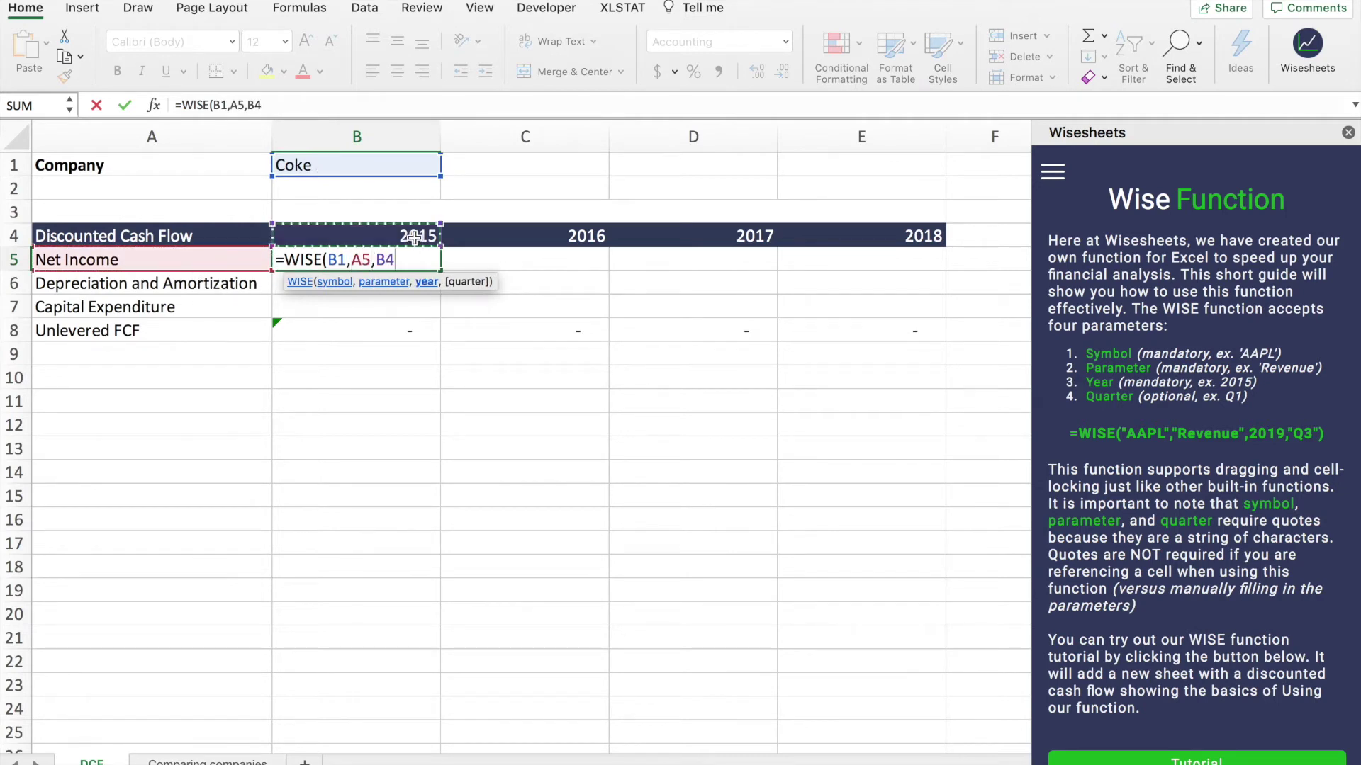
left_click(212, 104)
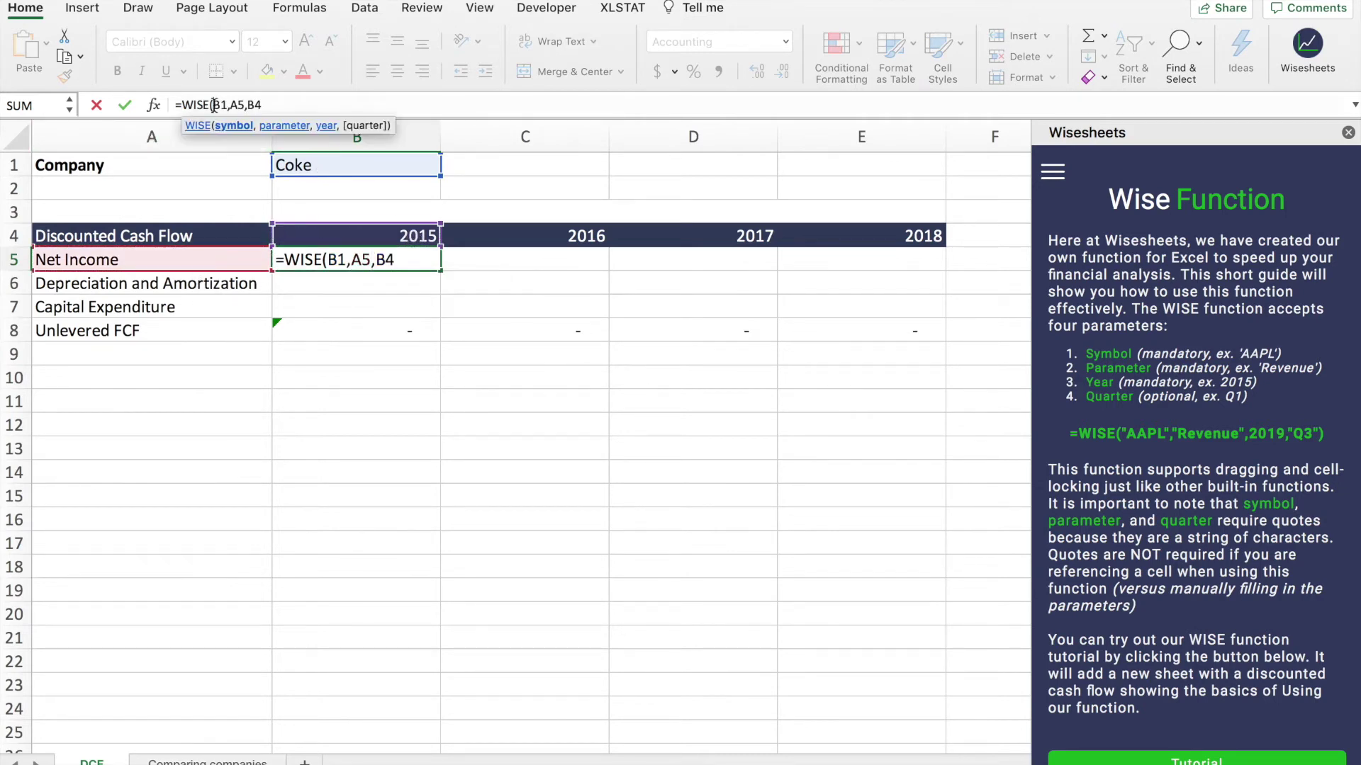
type("$B$")
key("Right")
key("Right")
type("$")
key("Right")
key("Right")
key("Right")
type("$4)")
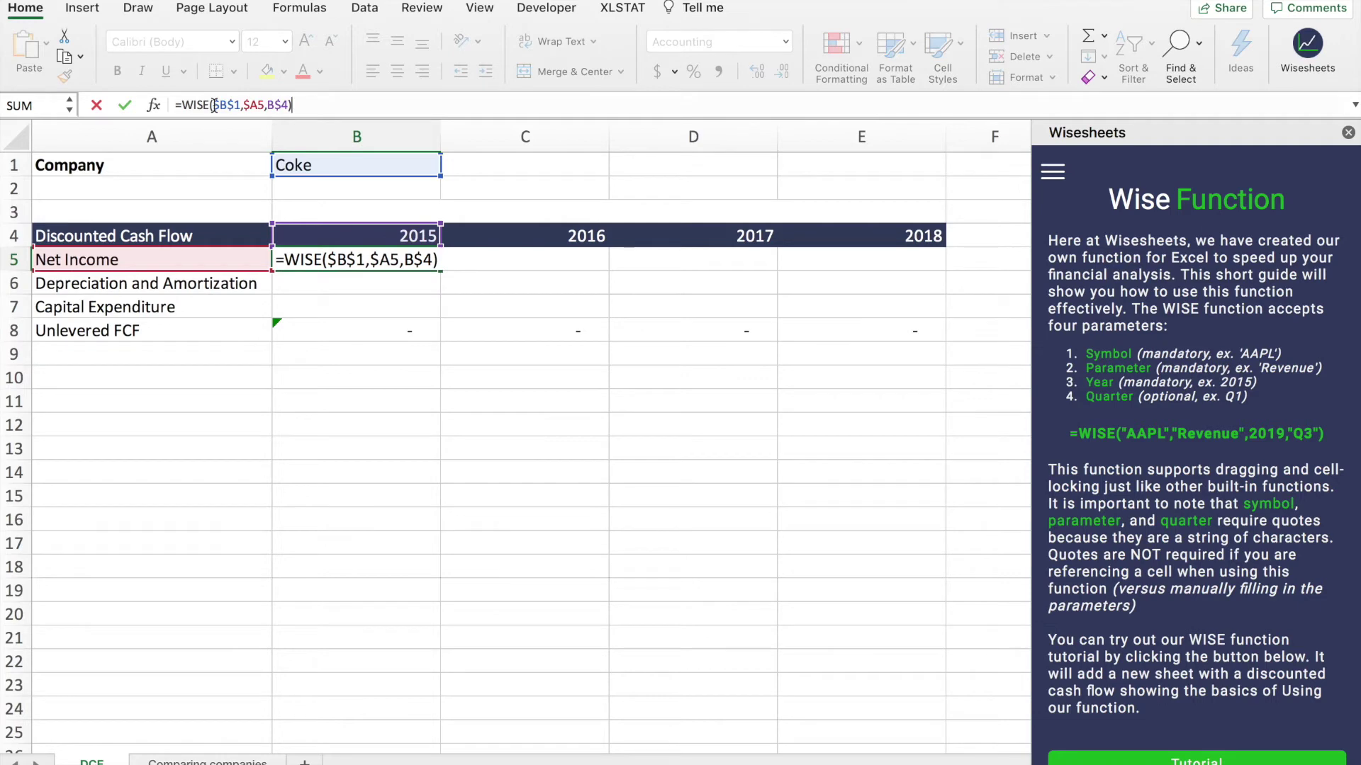
key("Return")
left_click(367, 262)
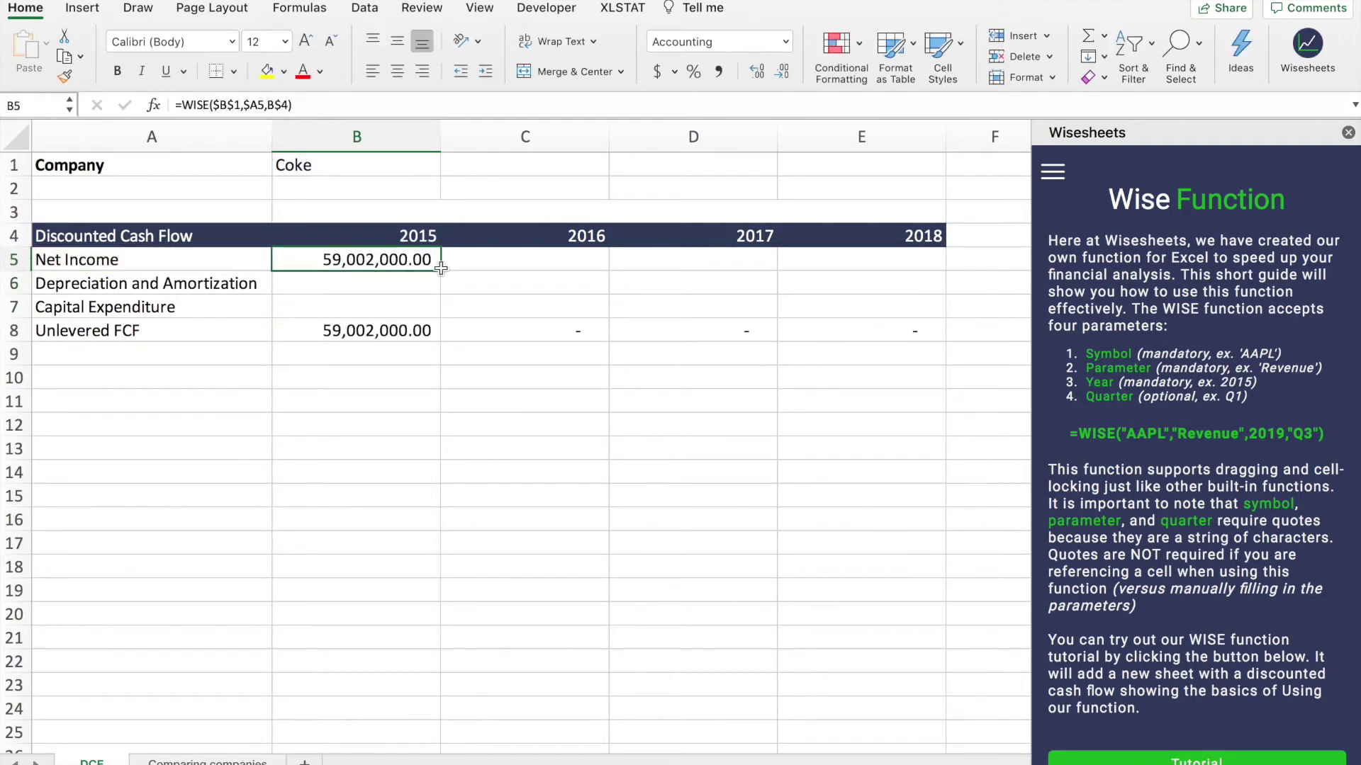
Copy the 2015 Net Income formula across to 2018 and down through Capital Expenditure
mouse_move(439, 270)
left_mouse_down()
mouse_move(921, 276)
mouse_move(939, 312)
left_mouse_up()
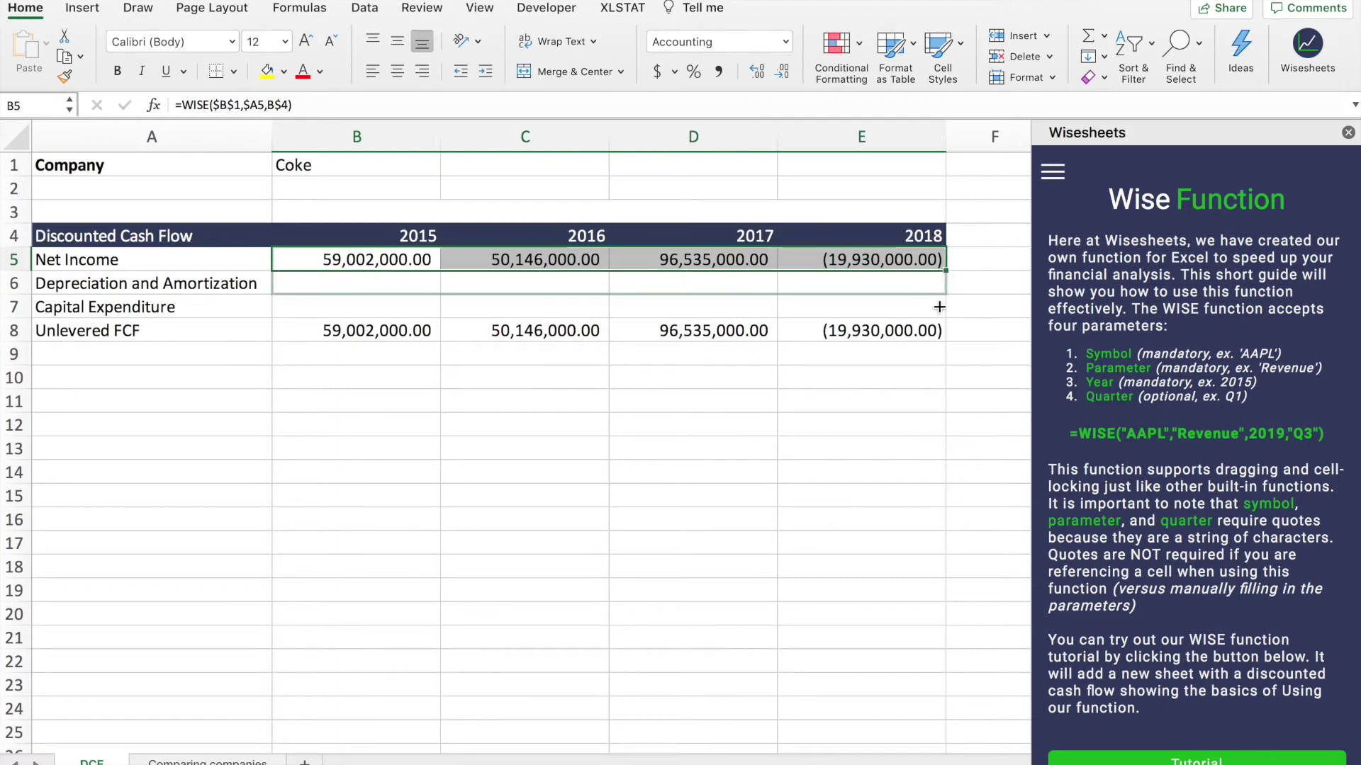
left_click(311, 401)
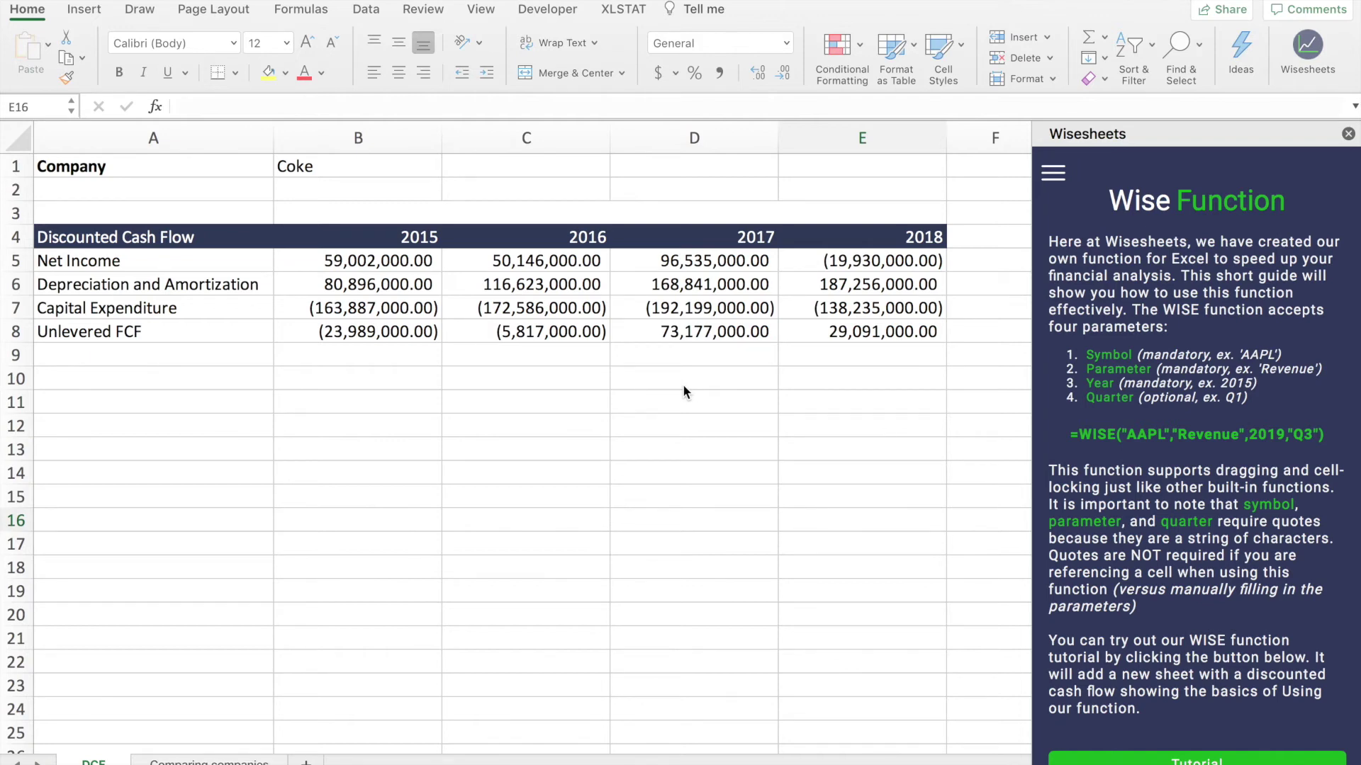
left_click(329, 167)
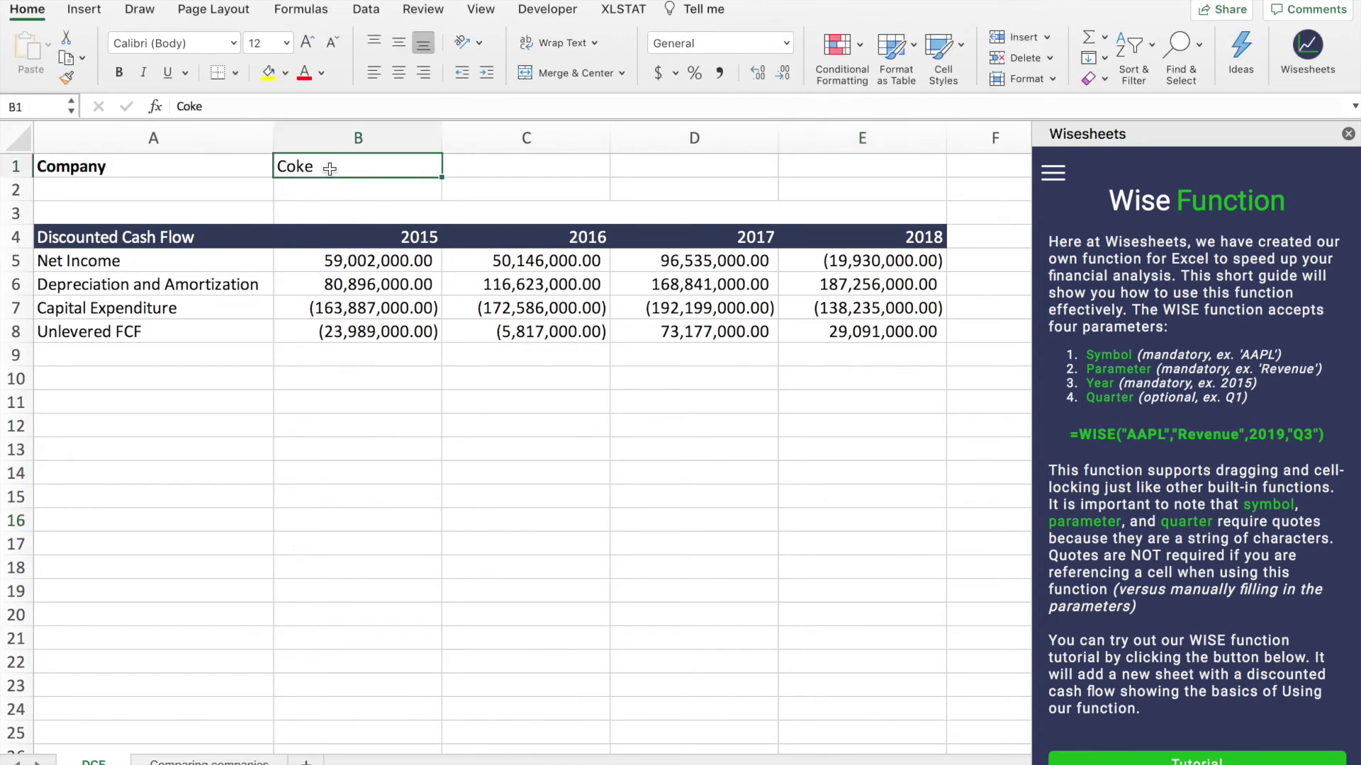
key("Delete")
type("pep")
left_click_drag(320, 197, 490, 204)
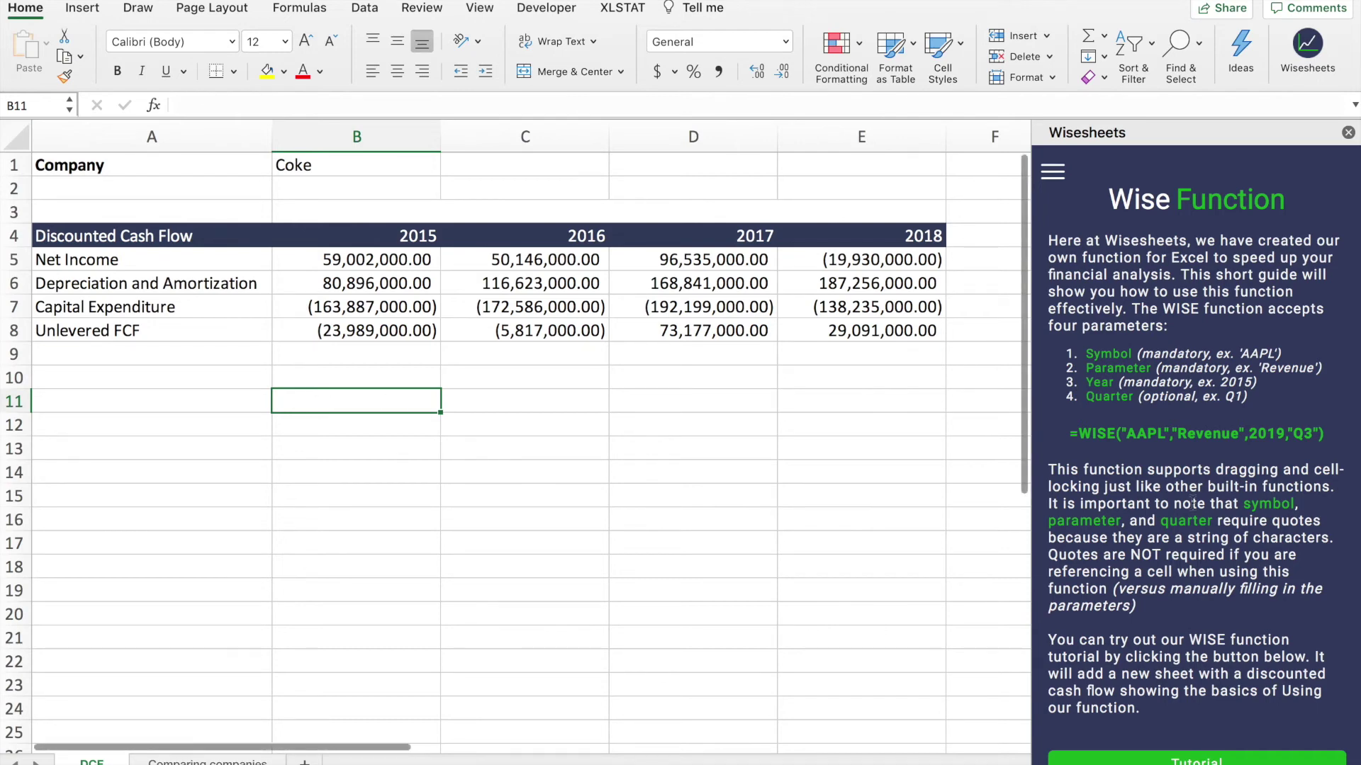
scroll(1193, 506, "down", 3)
scroll(1193, 504, "down", 2)
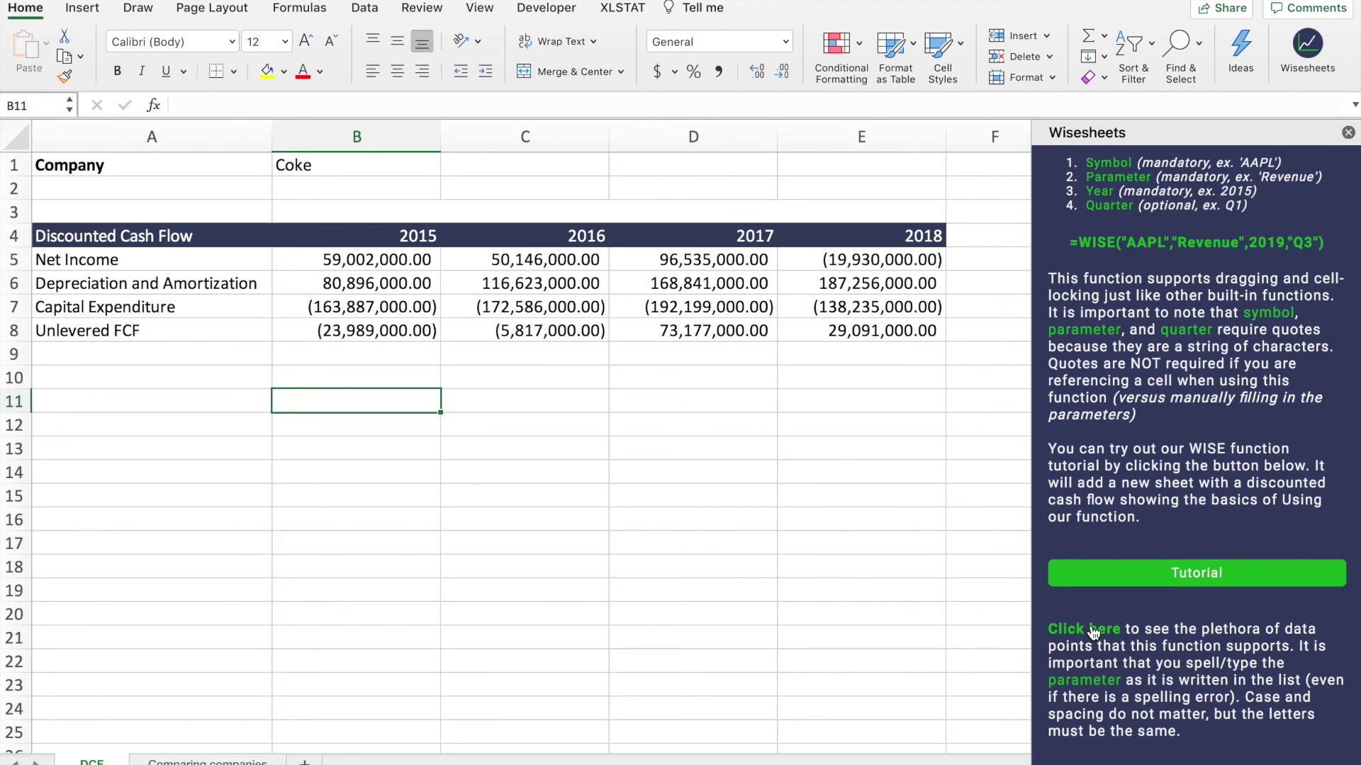
left_click(685, 426)
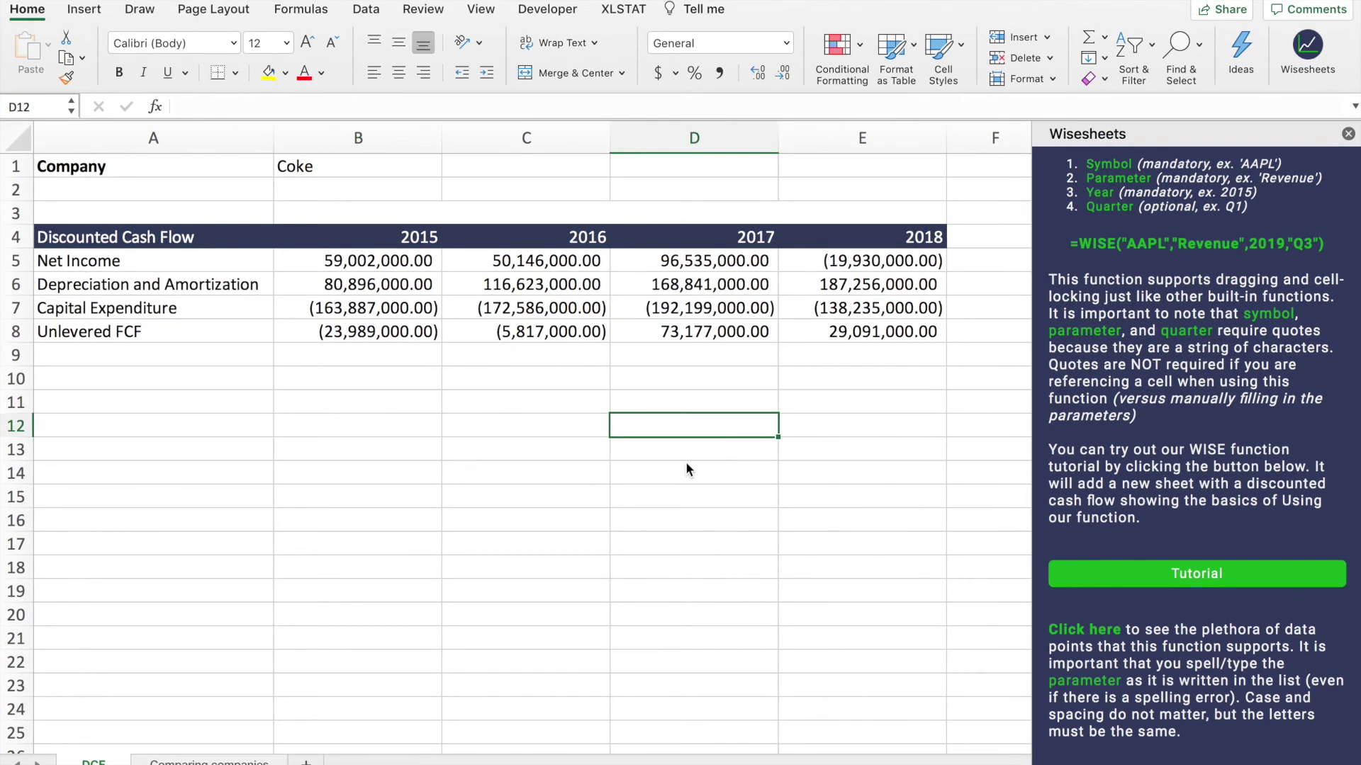